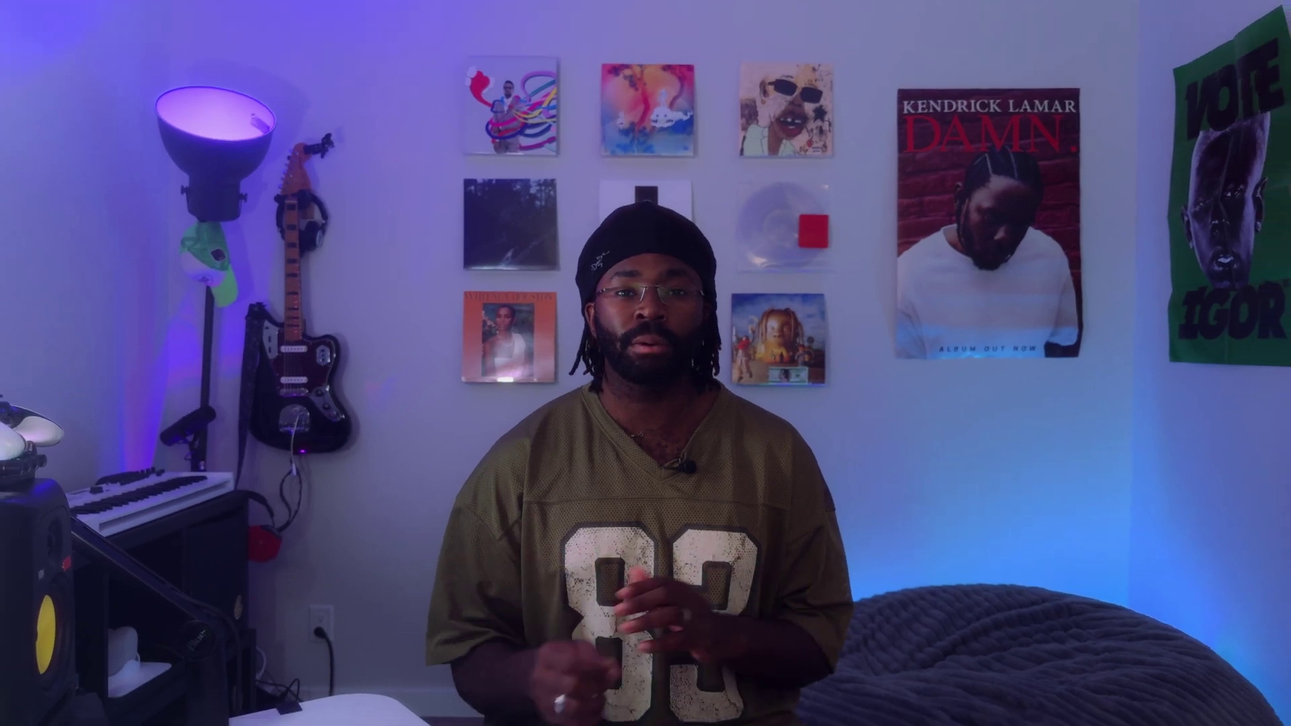
Start an ElevenLabs Professional Voice Clone and load the Male vocal into Kits.ai's Audio Input
text(dinne)
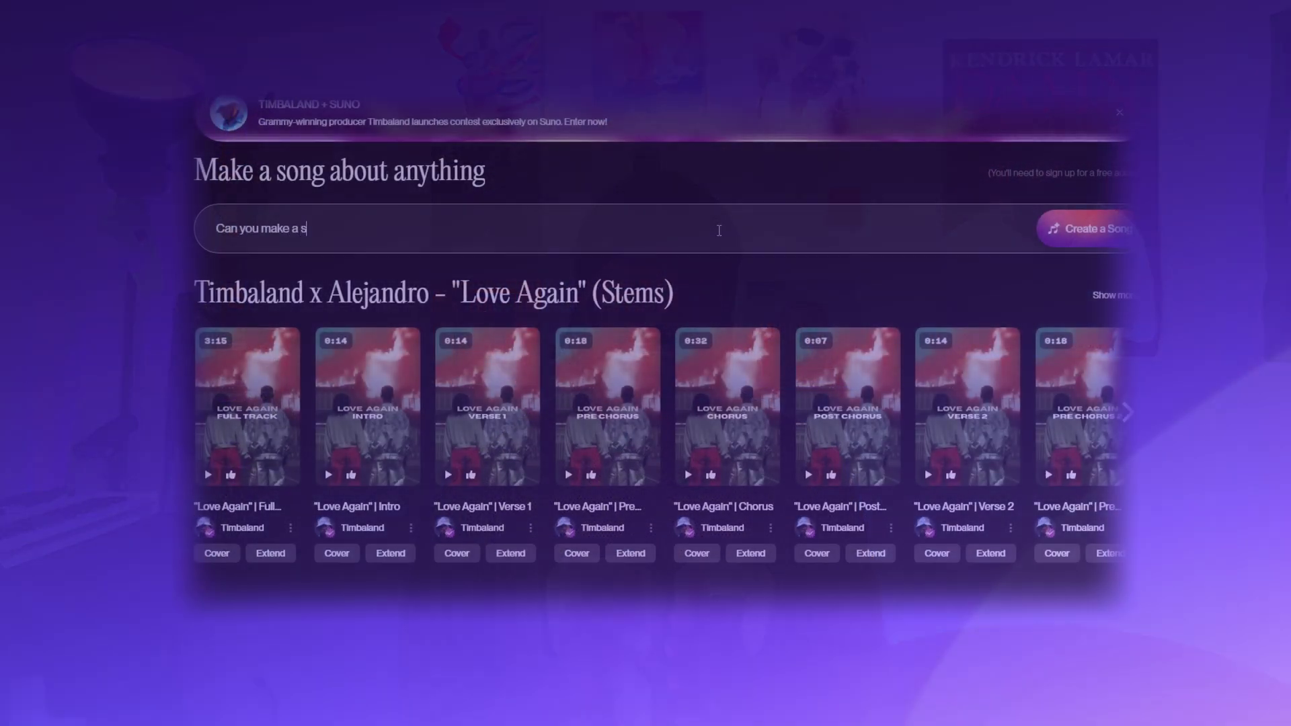
text(ong that makes me f)
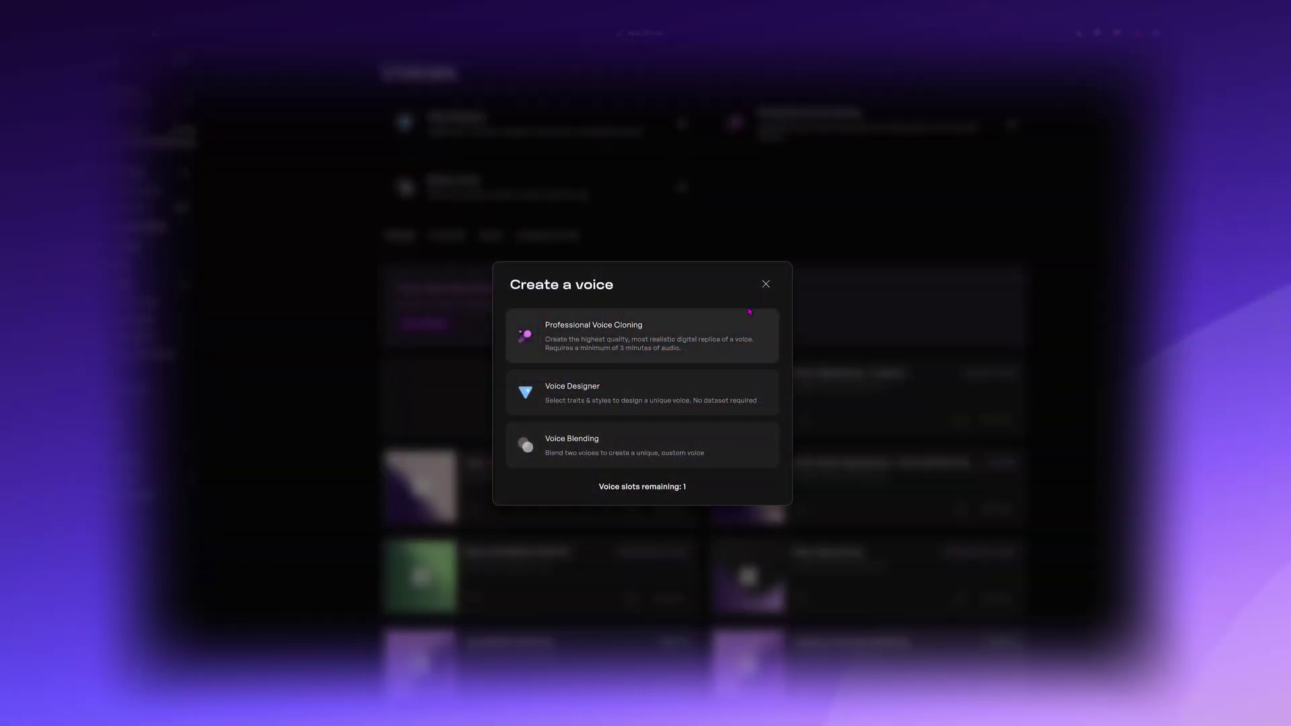
click(750, 312)
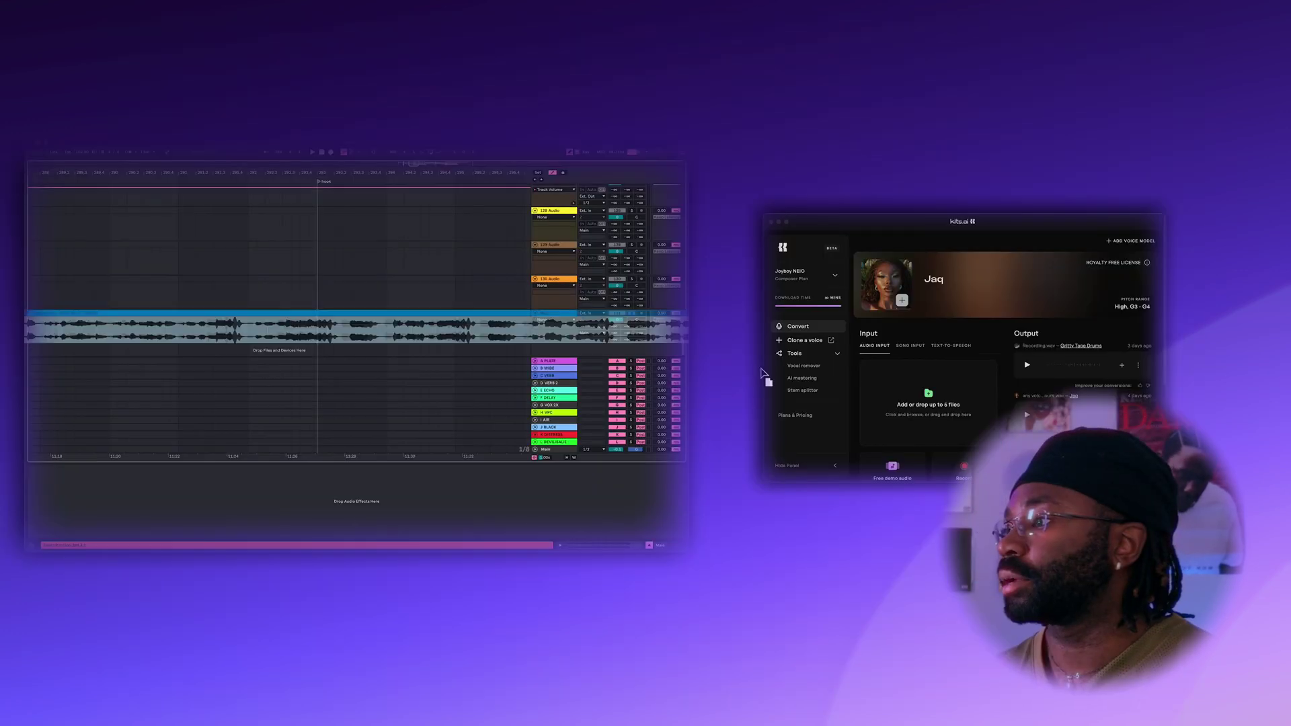
drag(888, 409, 905, 406)
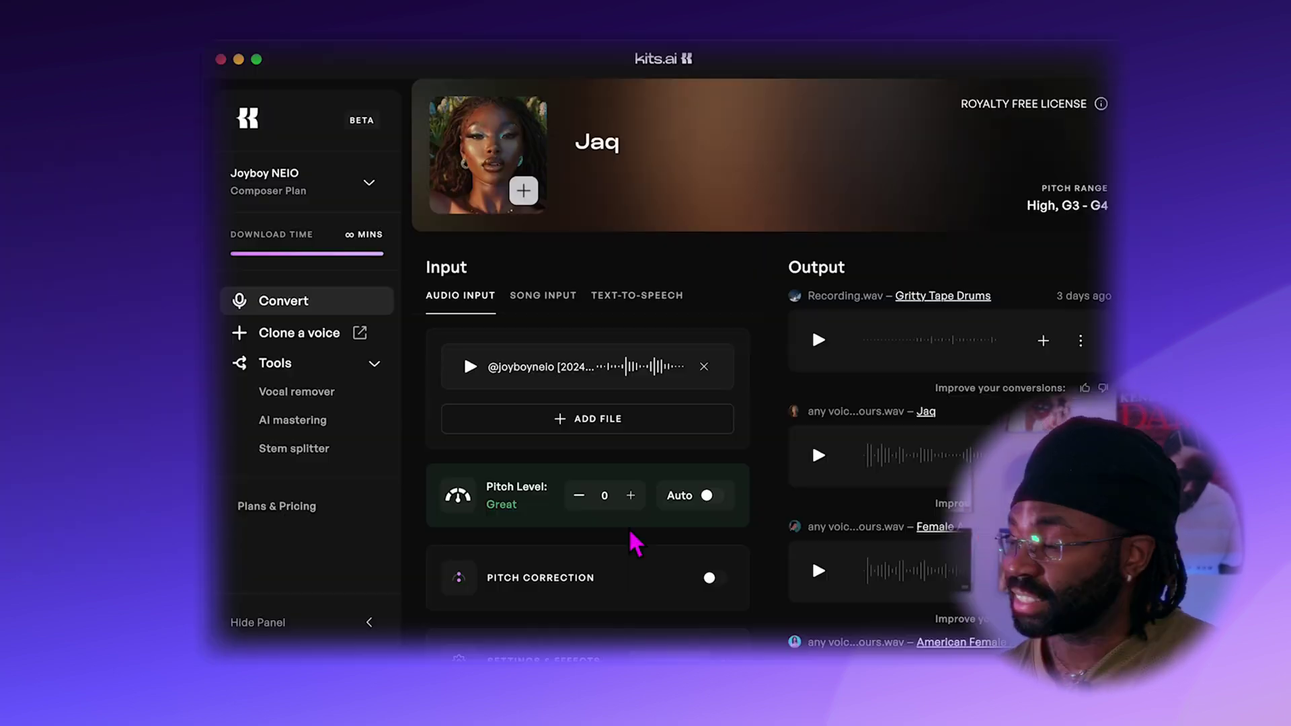
Turn on Pitch Correction in Kits.ai with the key set to A
scroll(953, 431, down, 2)
scroll(641, 544, down, 2)
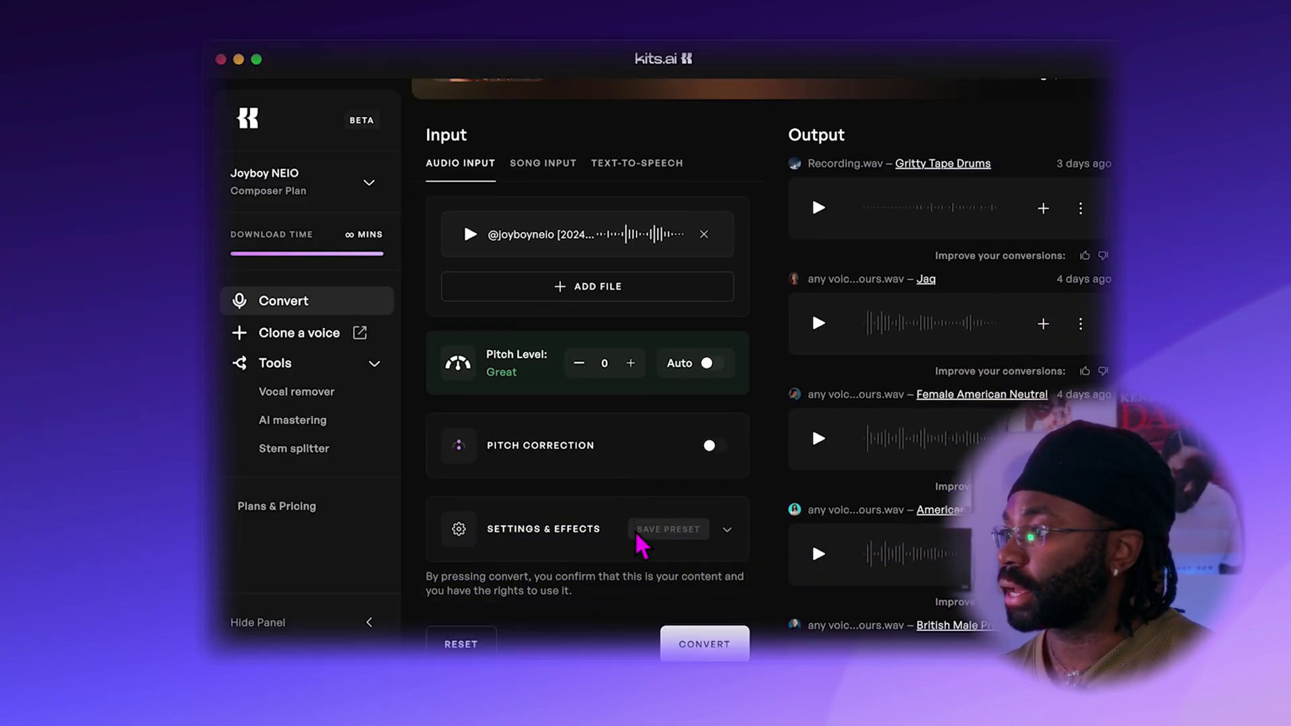
click(711, 432)
scroll(715, 447, down, 3)
click(833, 334)
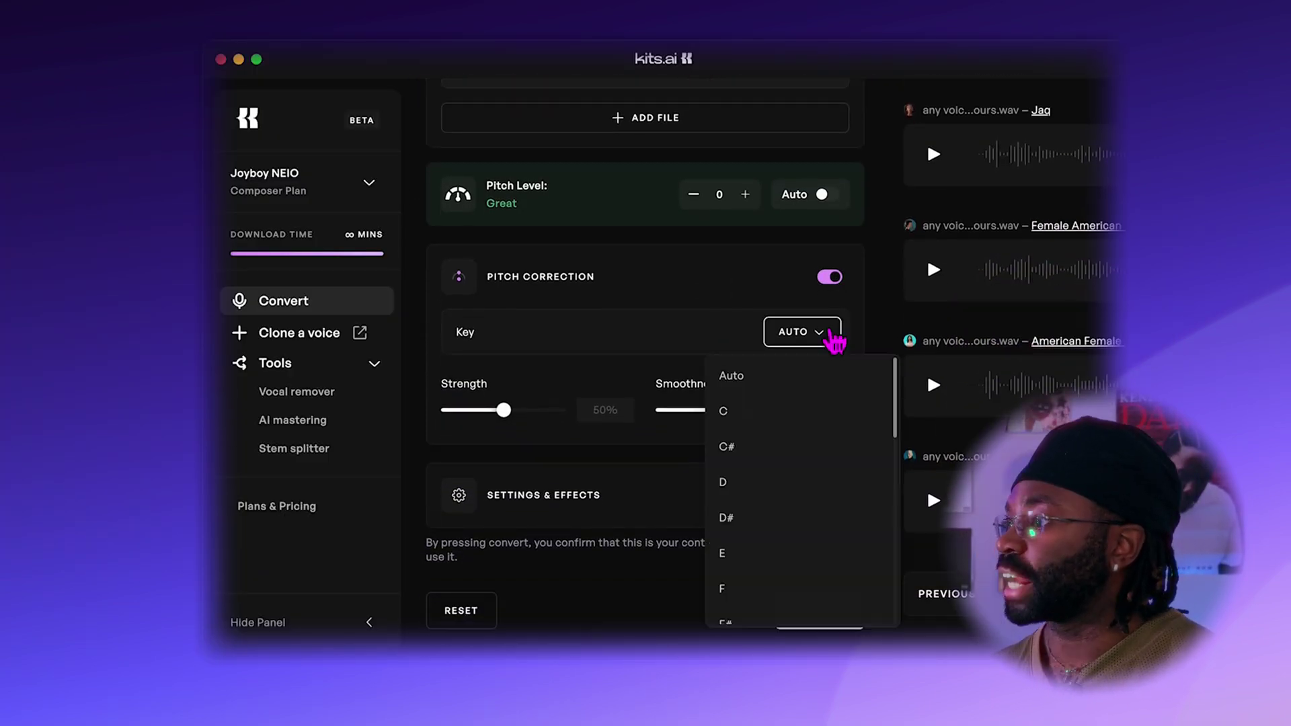
scroll(807, 458, down, 3)
scroll(806, 464, down, 1)
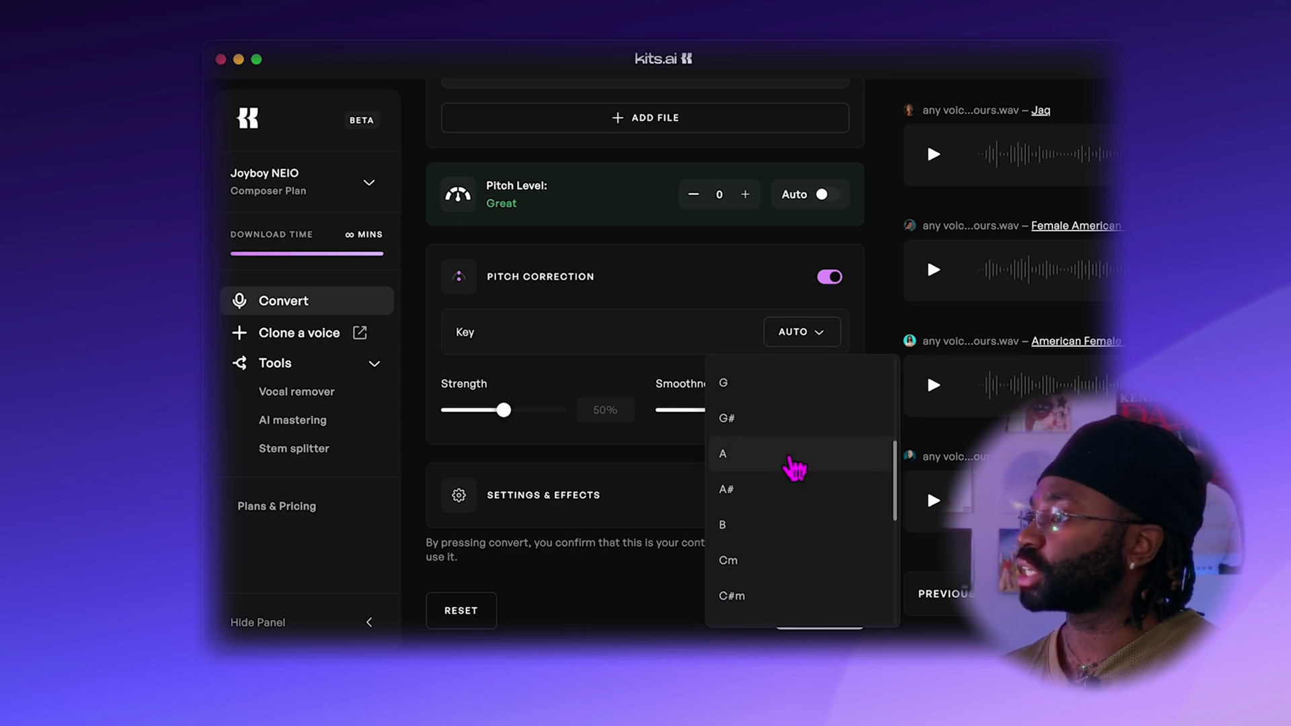
click(788, 462)
Convert the vocal to the Jaq voice, preview it, and add it to Ableton as a new track
scroll(829, 605, down, 1)
click(828, 604)
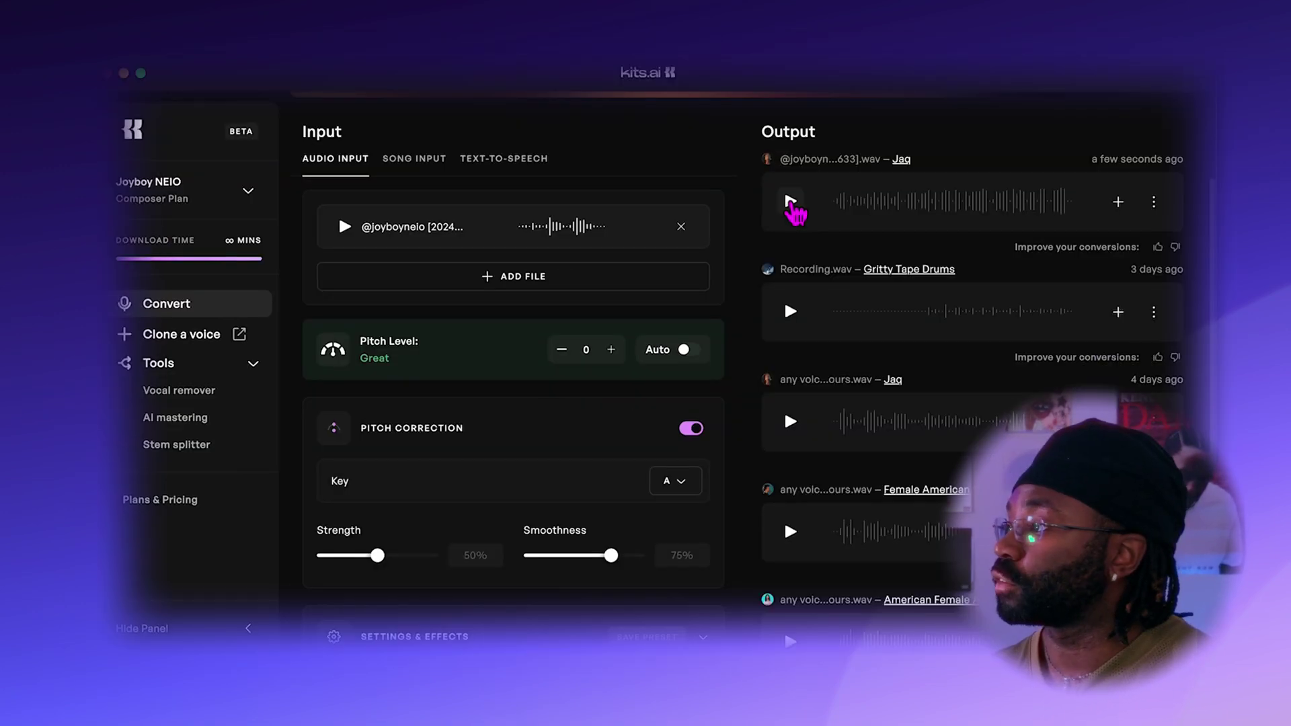
click(793, 202)
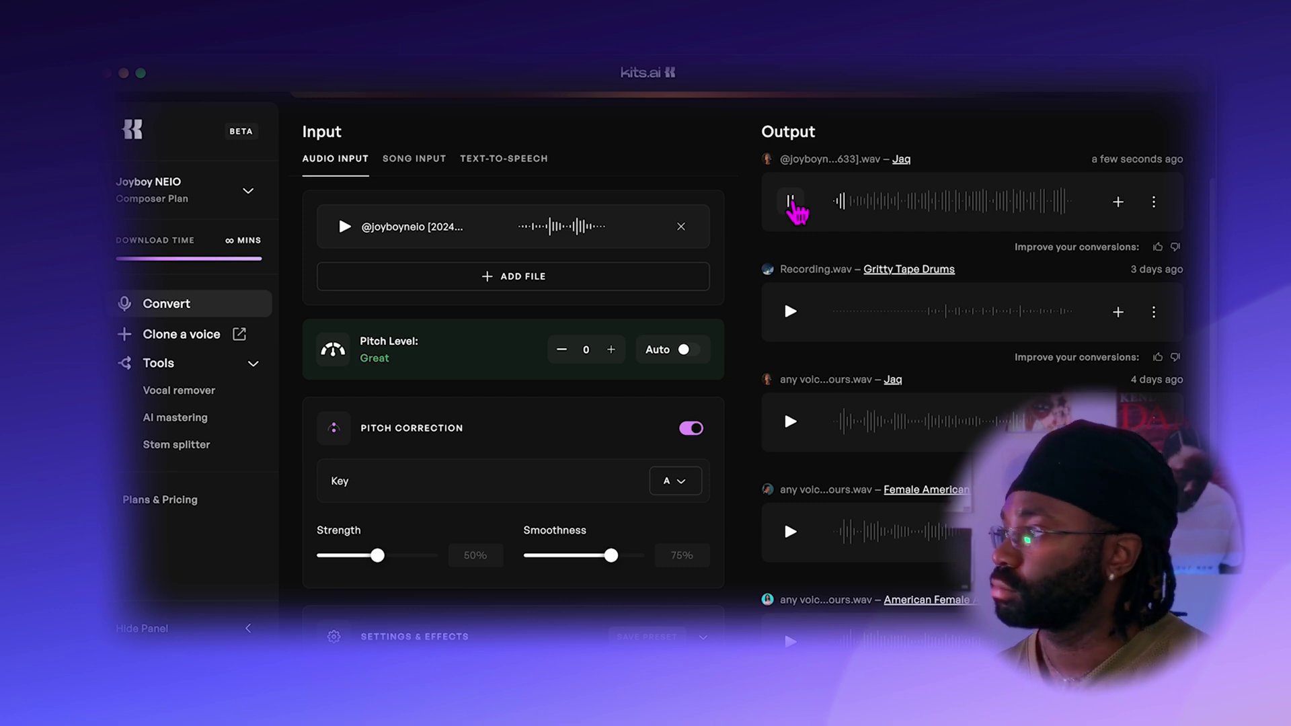
click(792, 202)
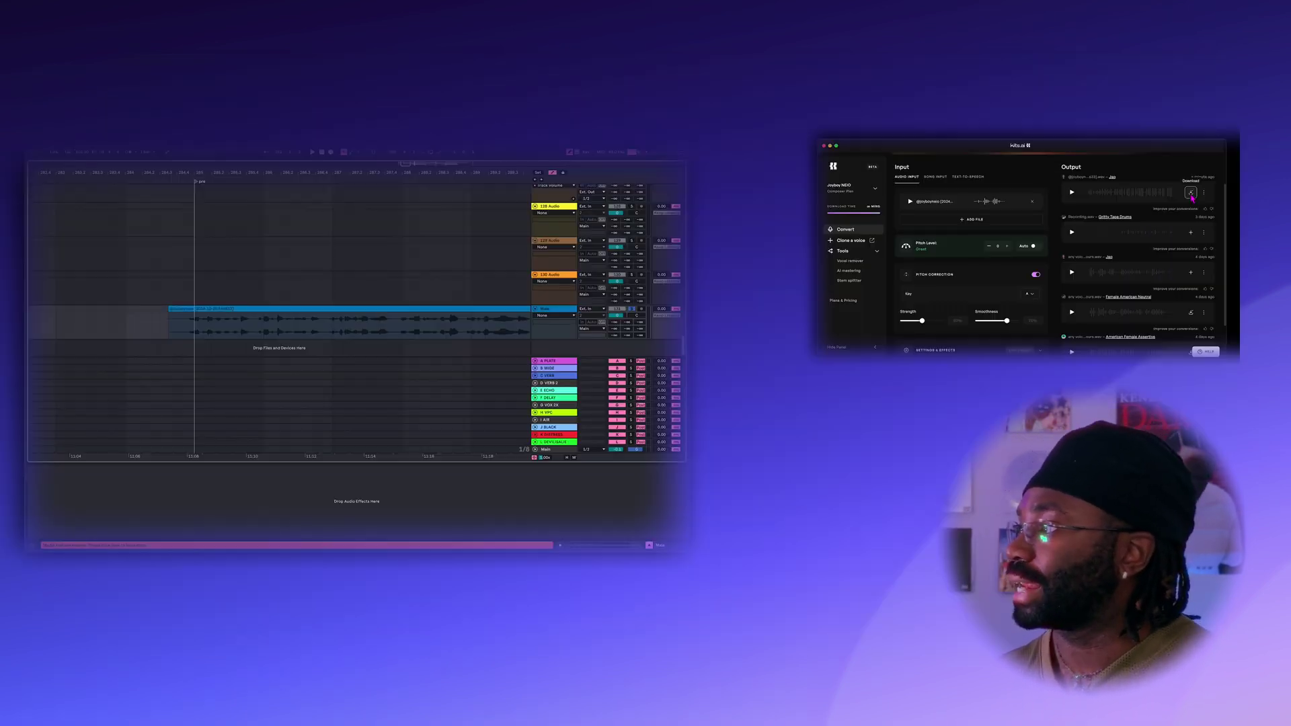
drag(1116, 206, 766, 248)
drag(1061, 202, 172, 355)
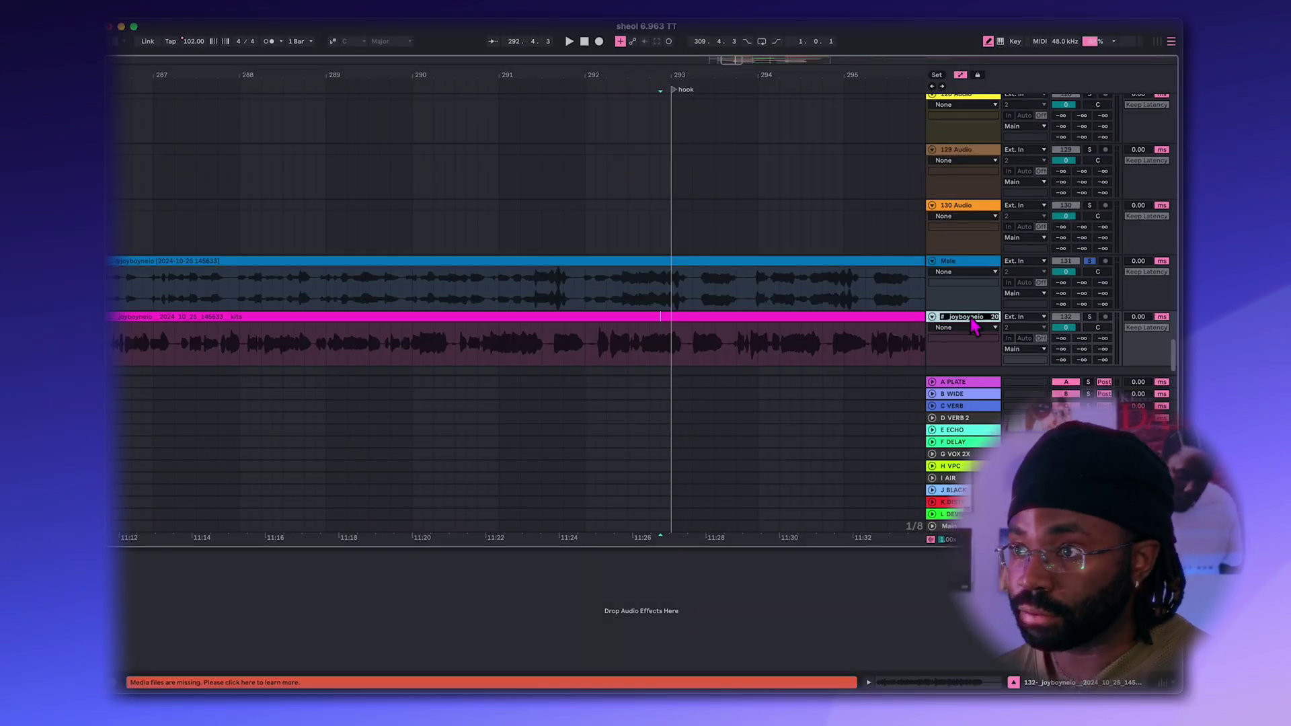
Turn Warp off for the converted Female clip and play the vocals
click(908, 350)
click(337, 581)
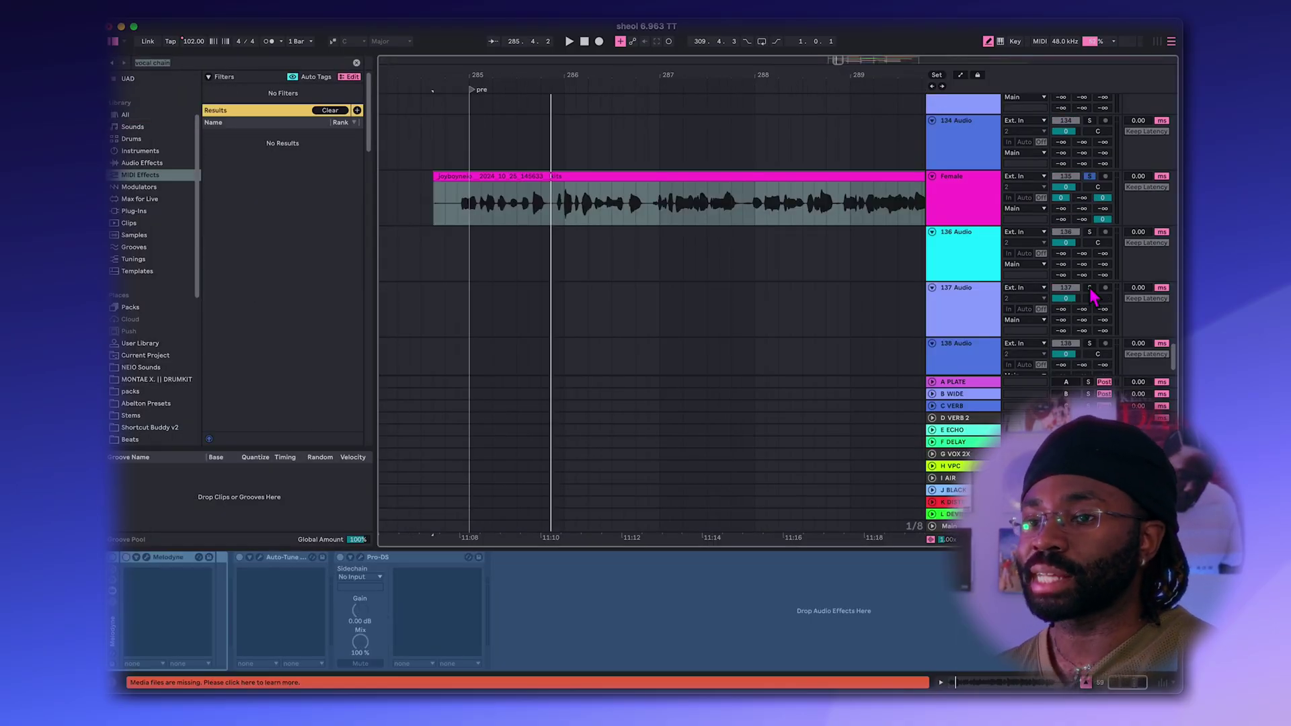
key(space)
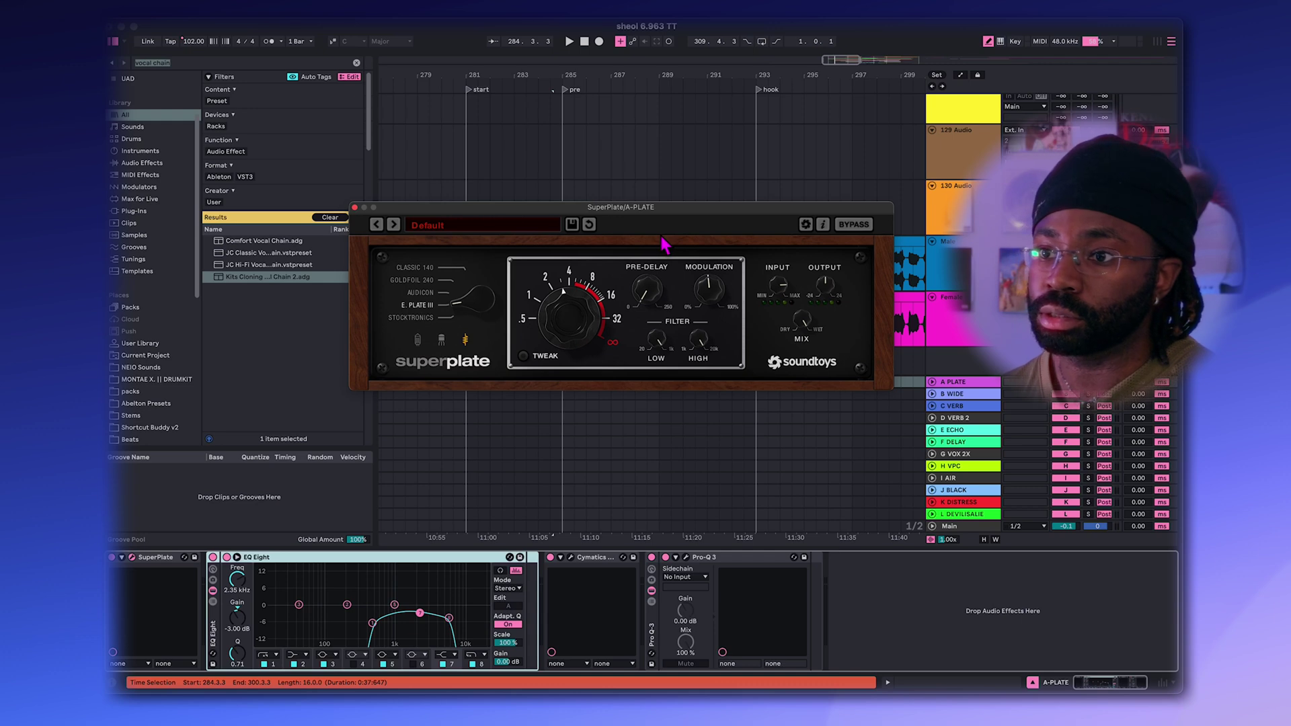
Inspect the A PLATE return's SuperPlate, Cymatics Origin and Pro-Q 3 plugin settings
click(374, 639)
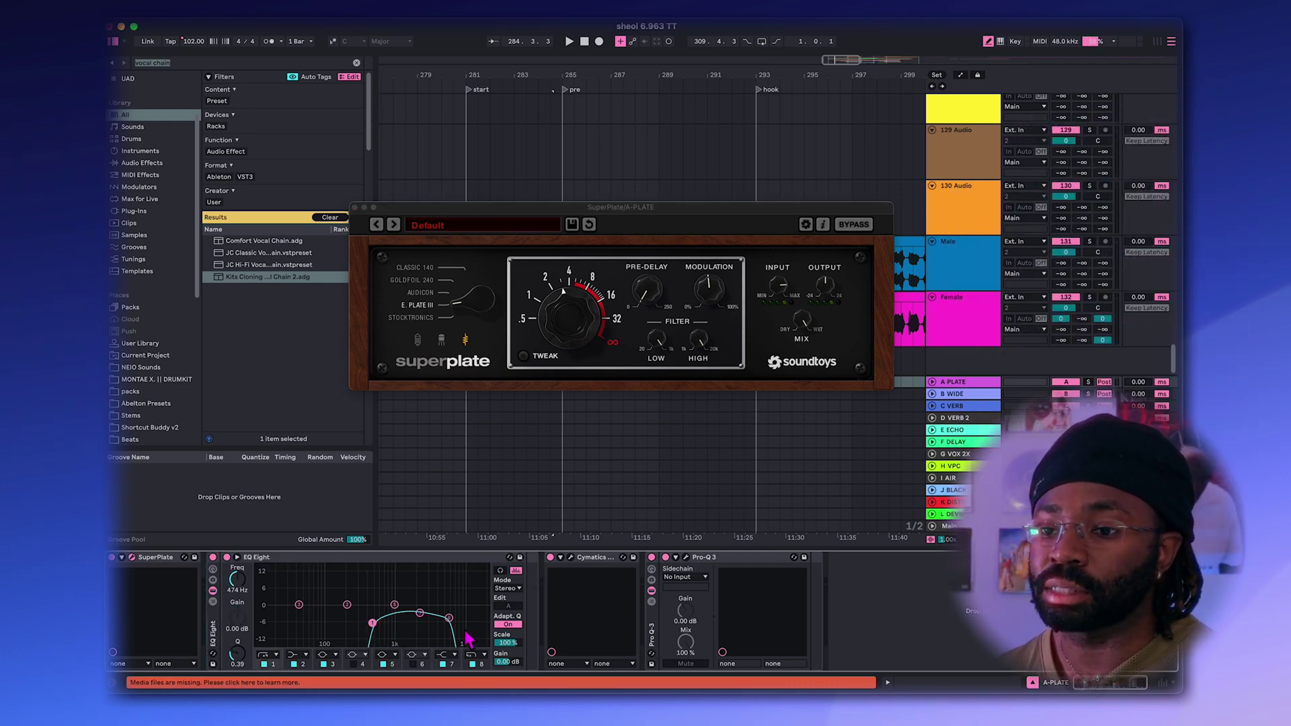
click(570, 557)
drag(917, 211, 604, 175)
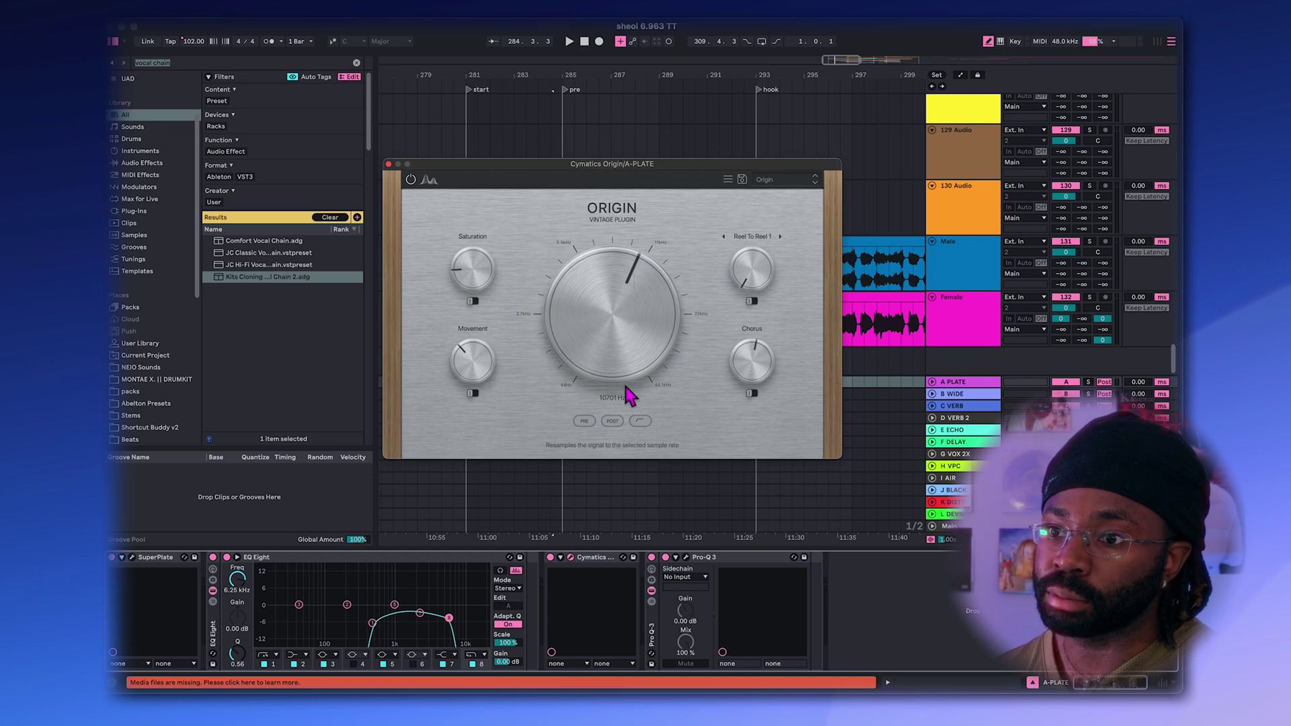
click(571, 557)
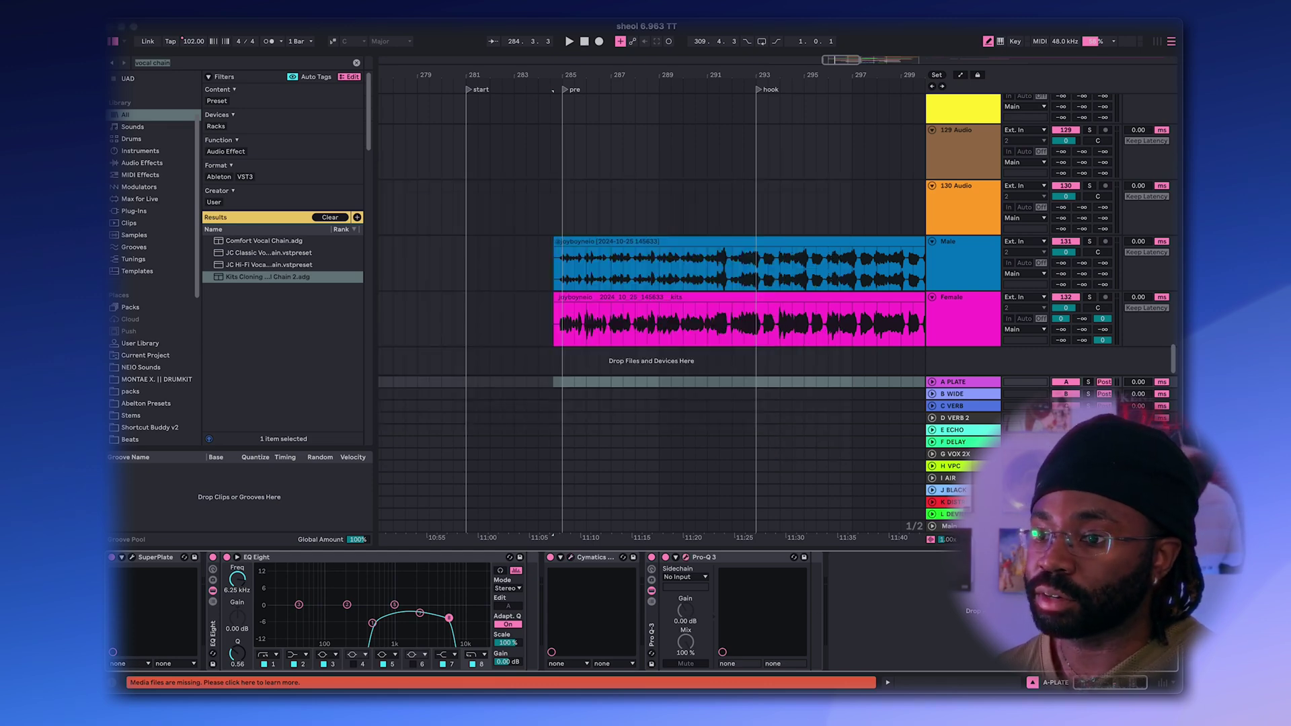
click(686, 557)
drag(744, 244, 689, 164)
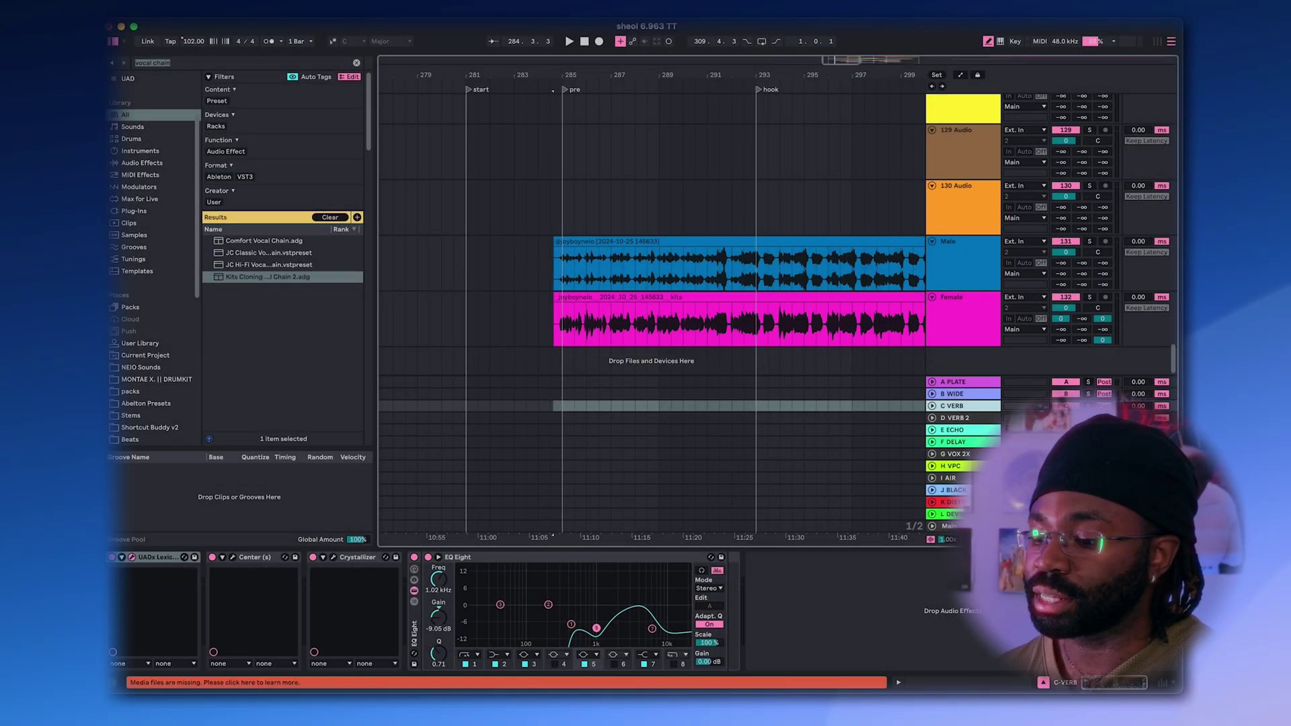
click(656, 260)
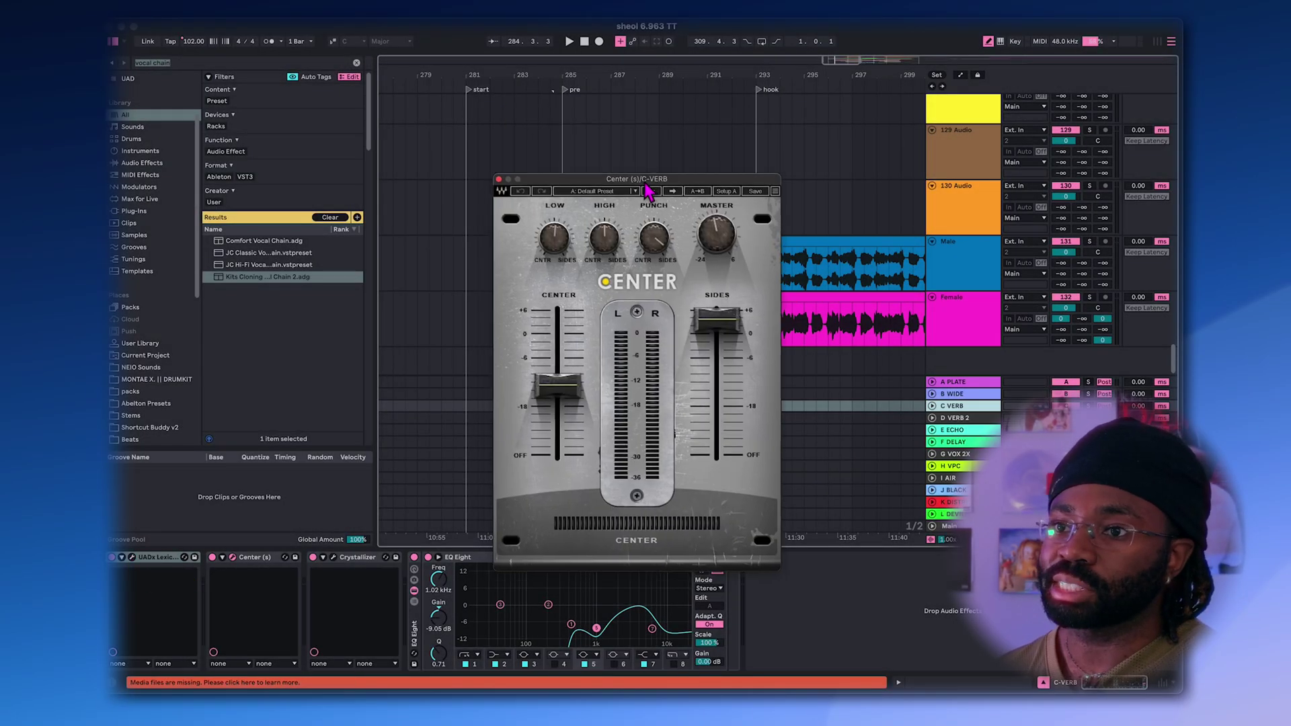
drag(649, 191, 662, 165)
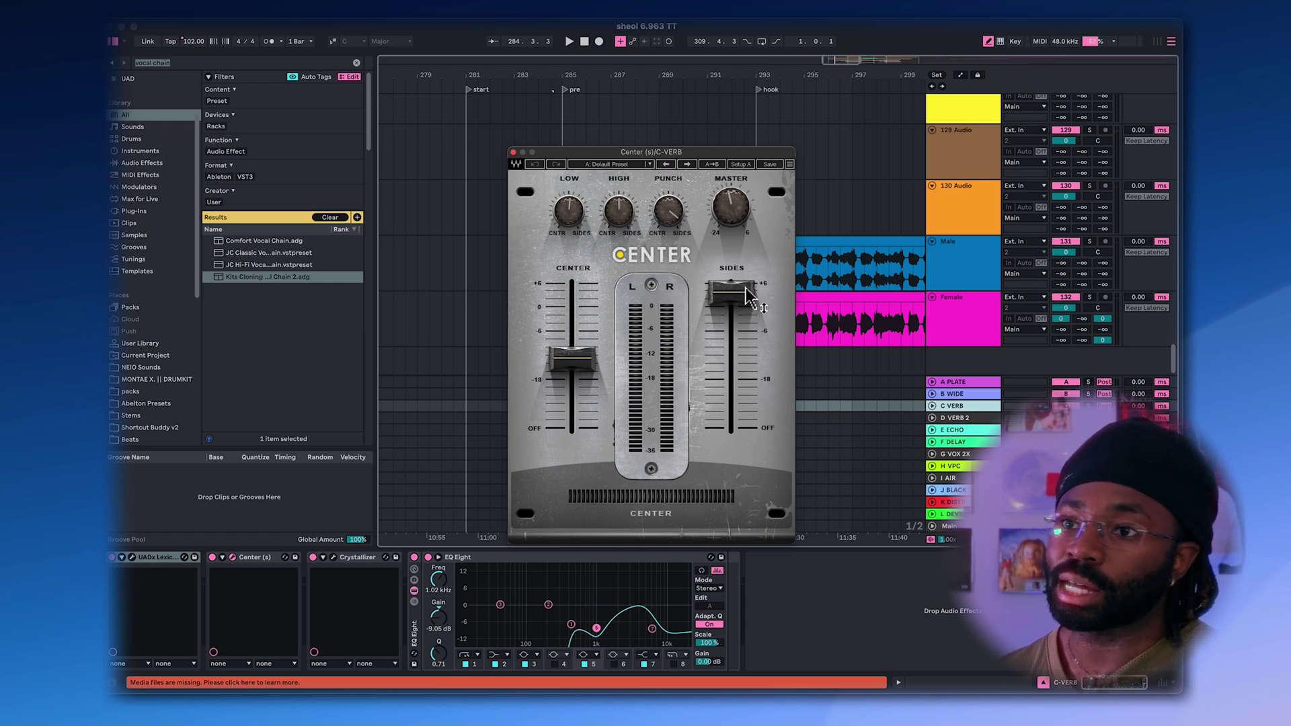
key(super+alt+p)
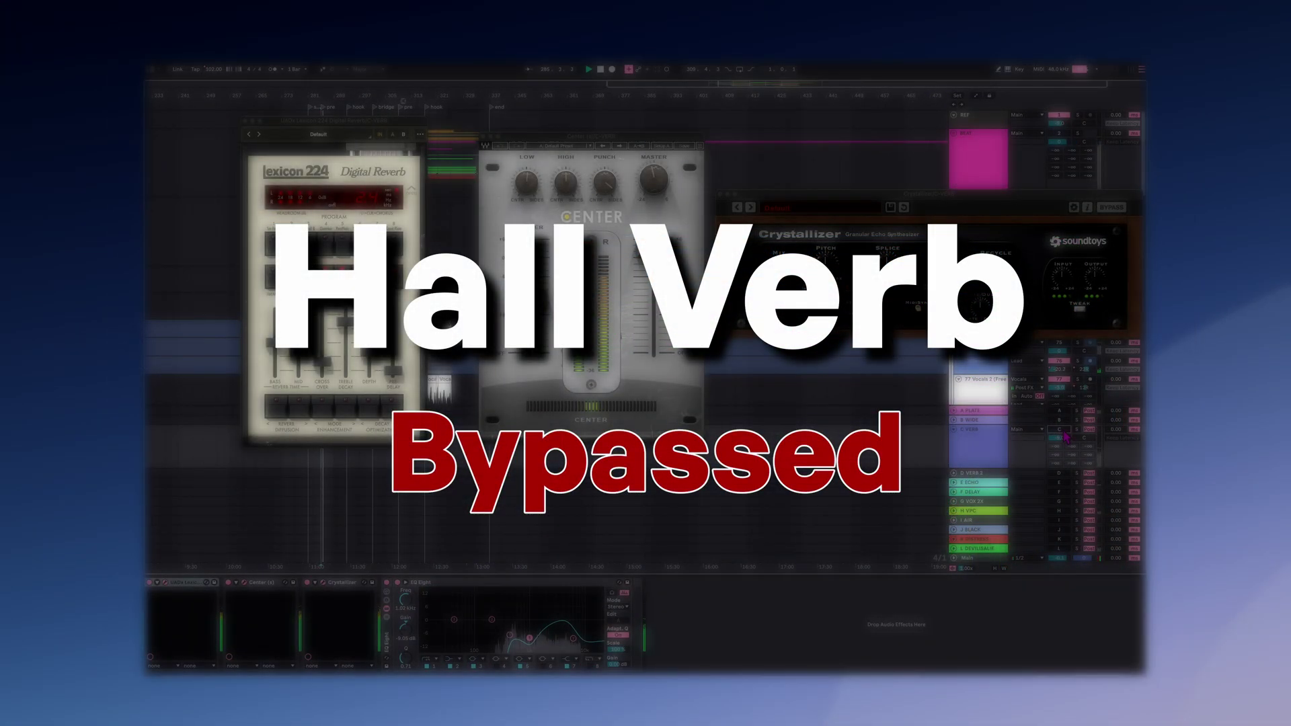
Enable the C VERB hall reverb return and the parallel compression return
click(1063, 431)
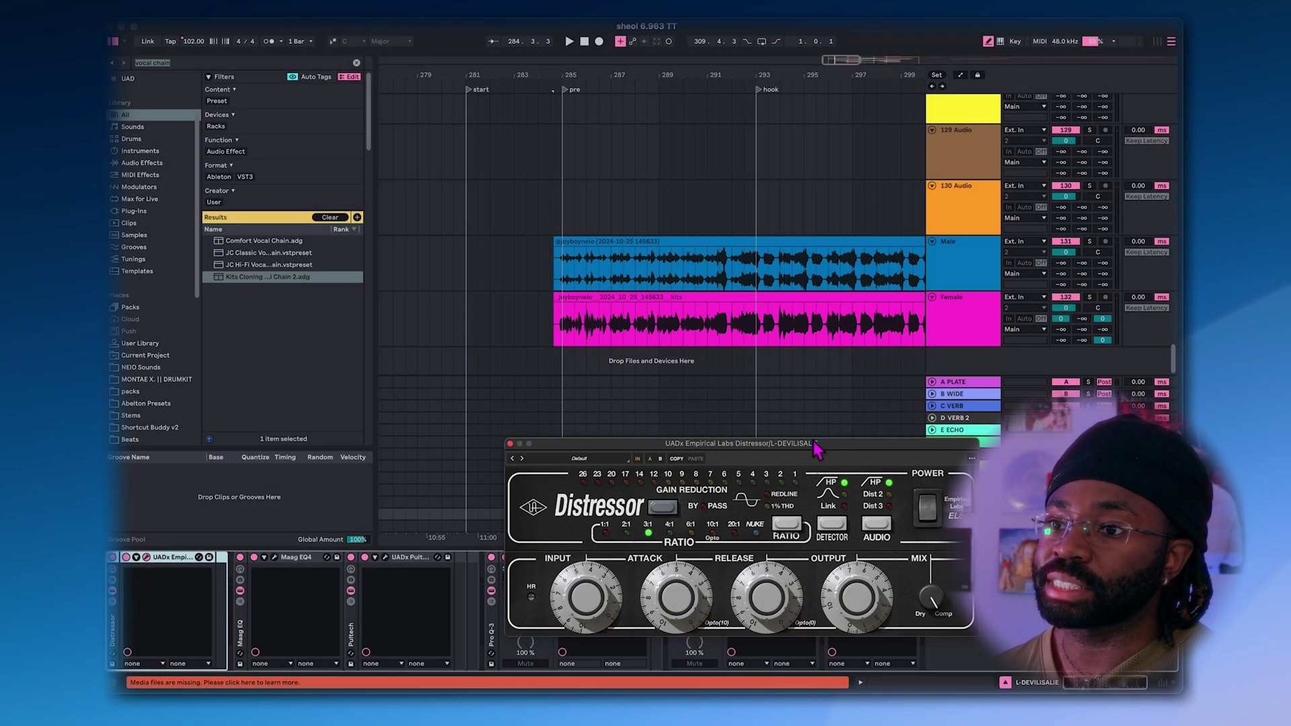
drag(816, 447, 677, 211)
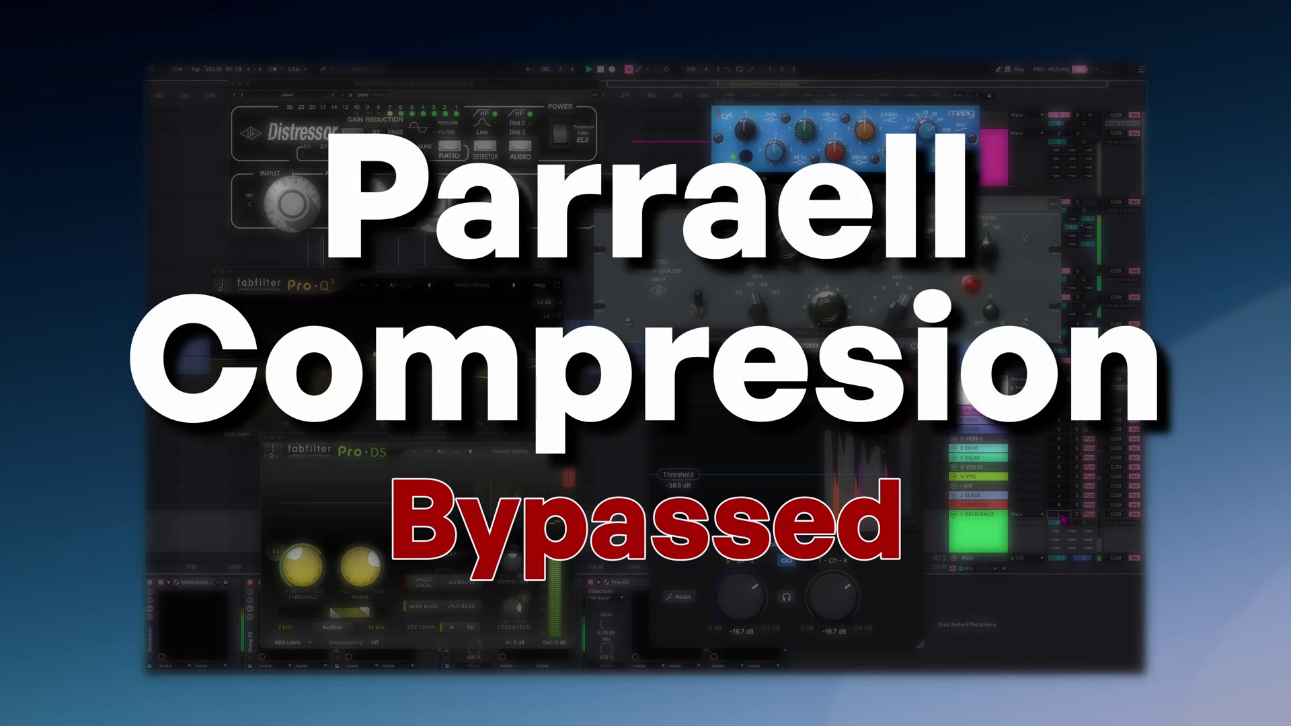
click(1061, 515)
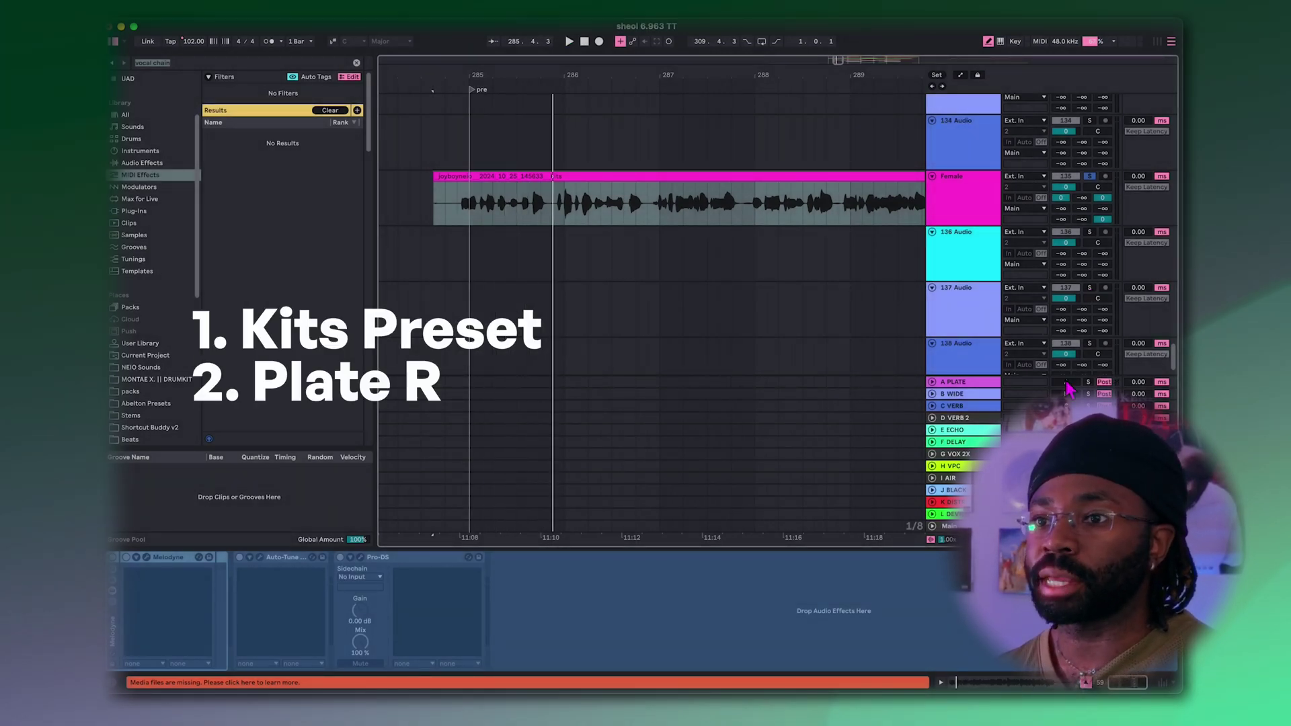
Show the Female clip's Kits Cloning Vocal Chain and play it from two positions
click(758, 216)
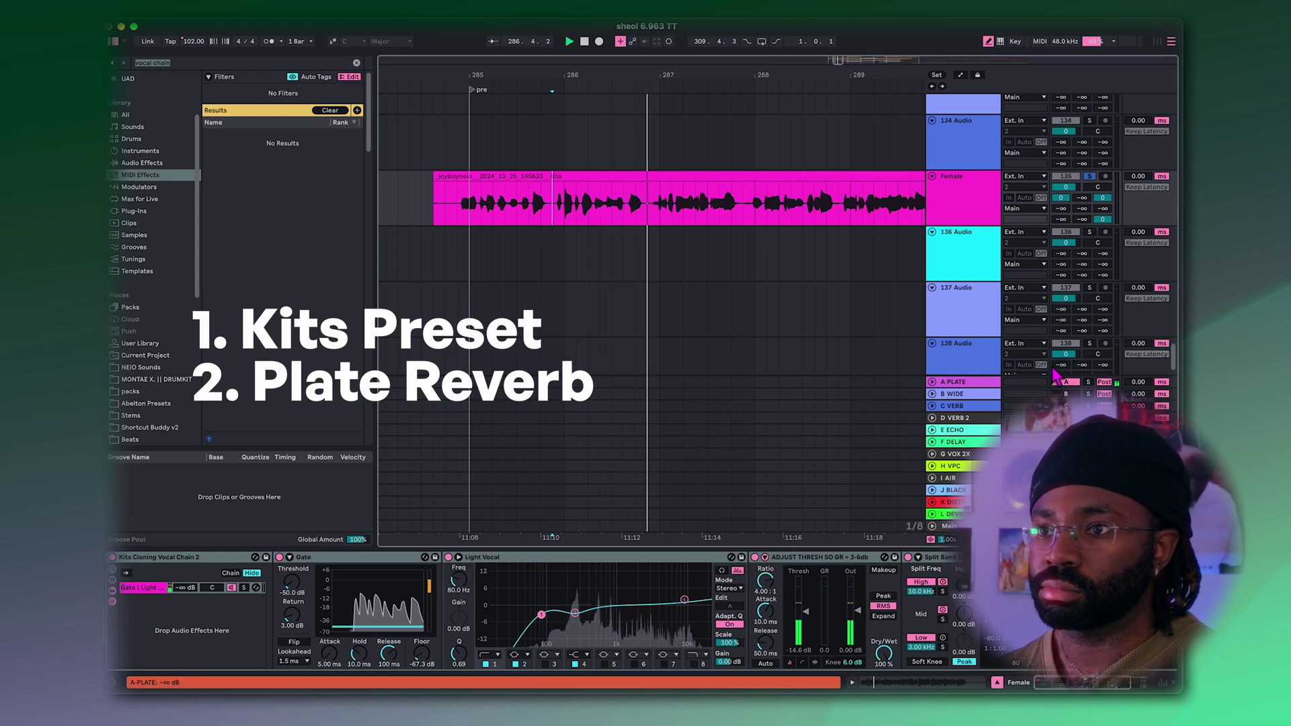
key(space)
key(space)
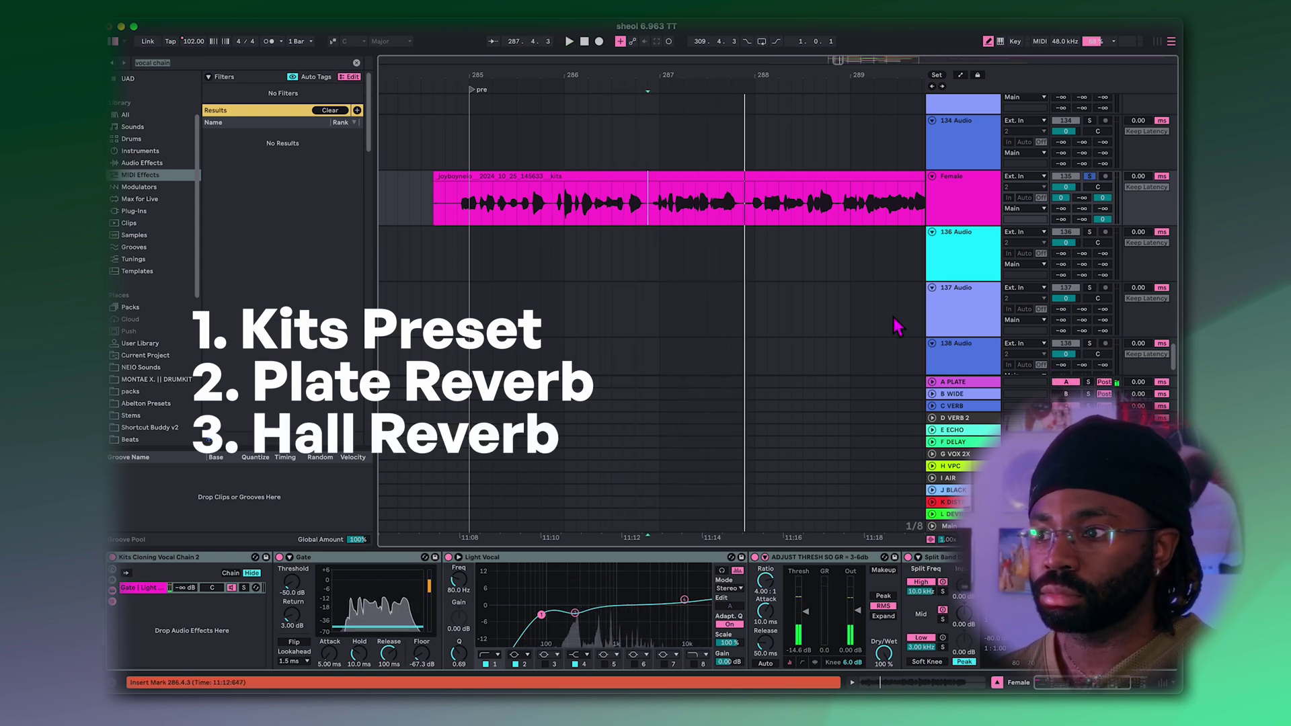
scroll(766, 271, right, 2)
click(702, 201)
key(space)
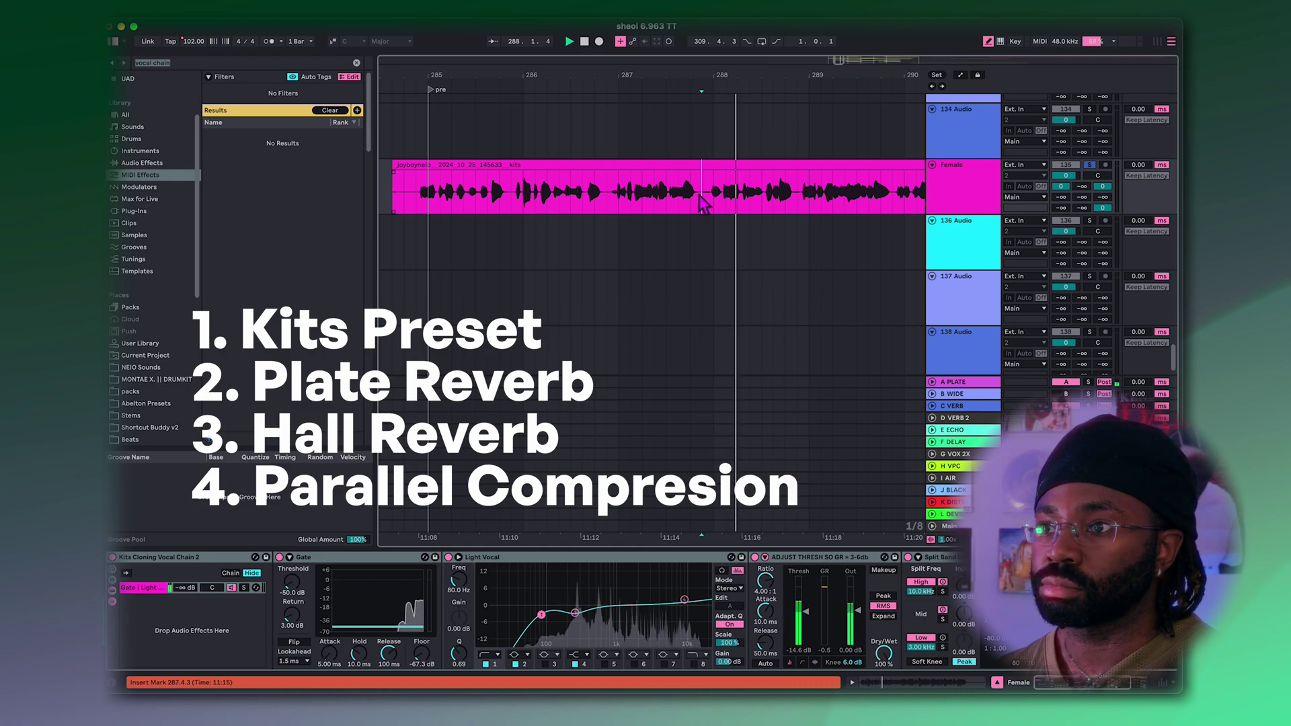